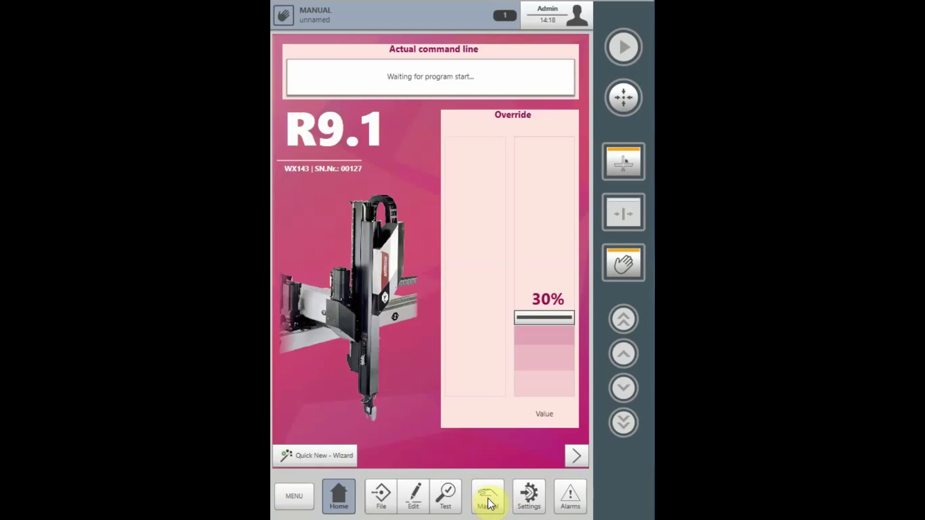
In Manual mode, try the Z, Y and X axes, then jog Z from 0.0 to 912.2.
{"action": "left_click", "coordinate": [487, 497]}
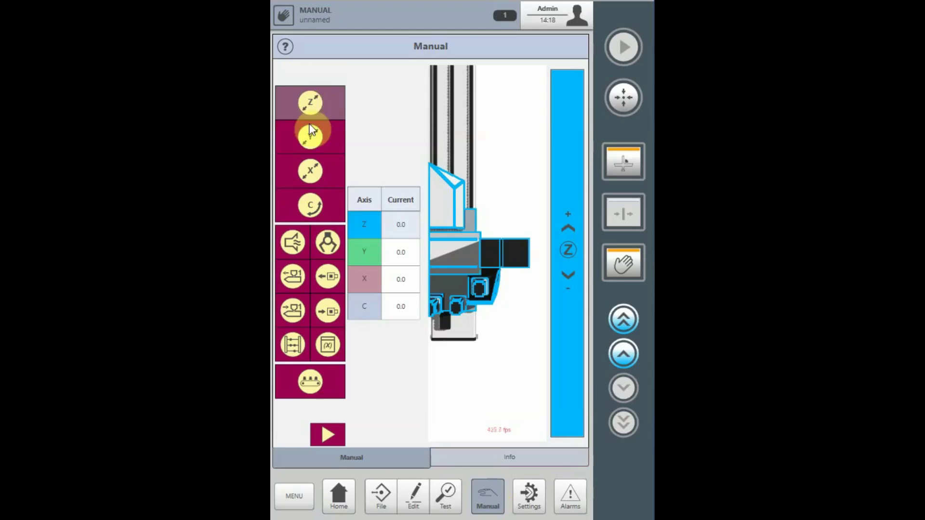
{"action": "left_click", "coordinate": [310, 110]}
{"action": "left_click", "coordinate": [318, 135]}
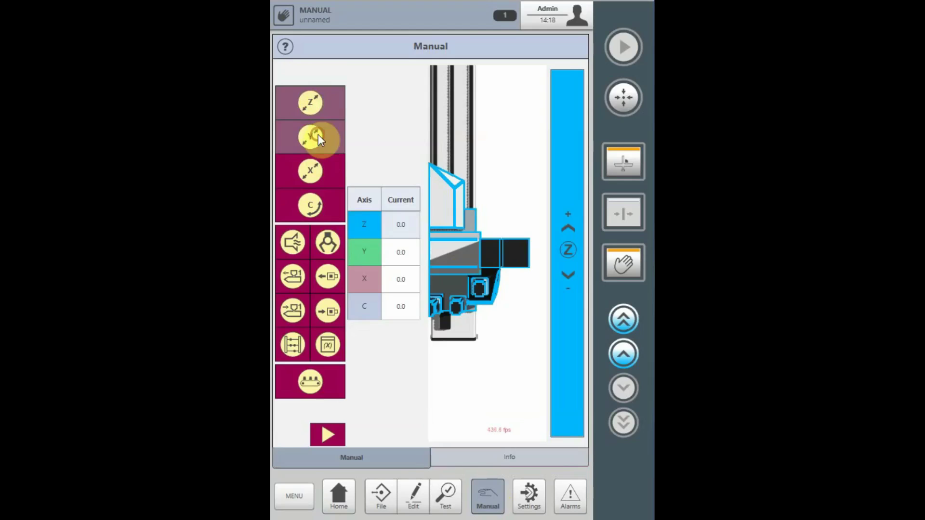
{"action": "left_click", "coordinate": [315, 167]}
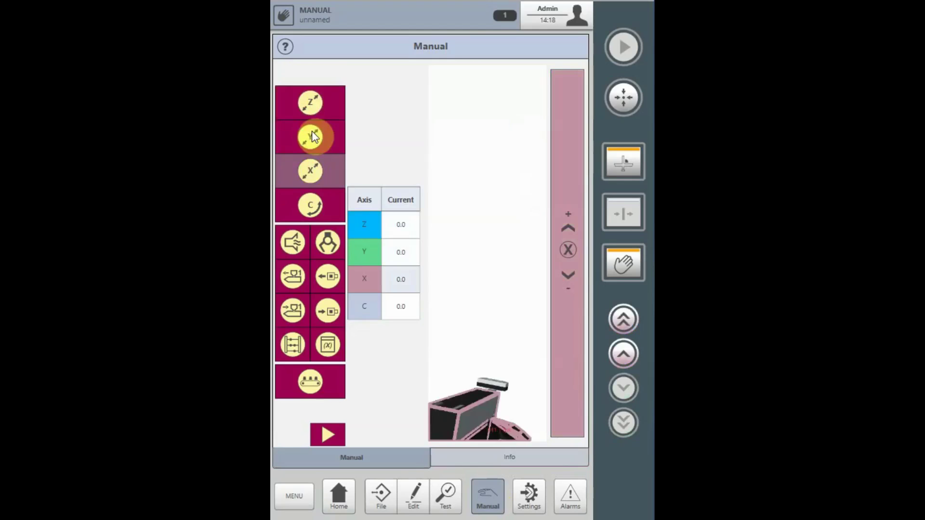
{"action": "left_click", "coordinate": [313, 102]}
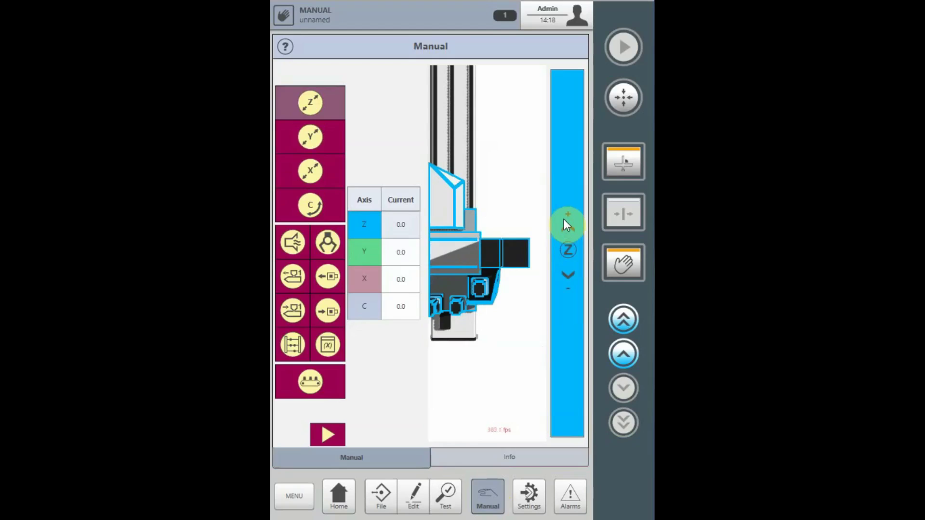
{"action": "left_click_drag", "start_coordinate": [563, 218], "coordinate": [576, 104]}
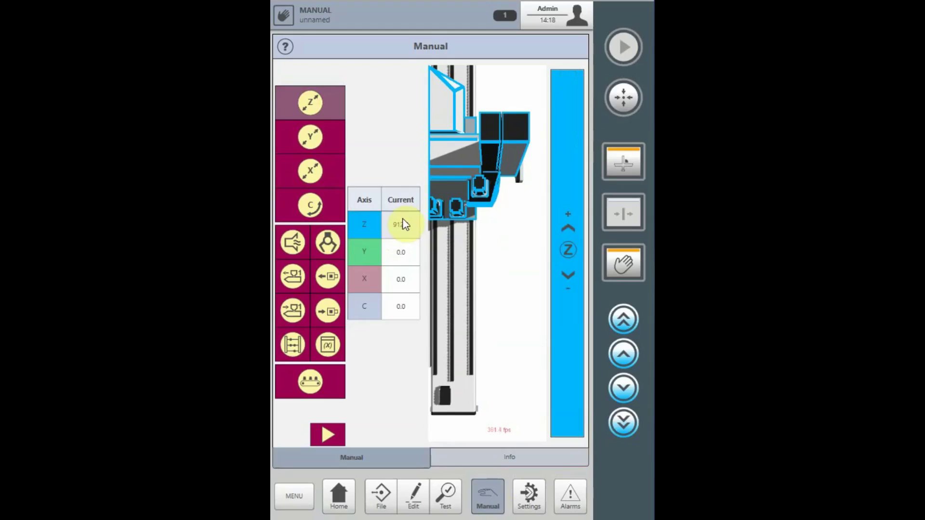
Select the C axis, rotate it to 90.0, then return it to 0.0.
{"action": "left_click", "coordinate": [311, 206]}
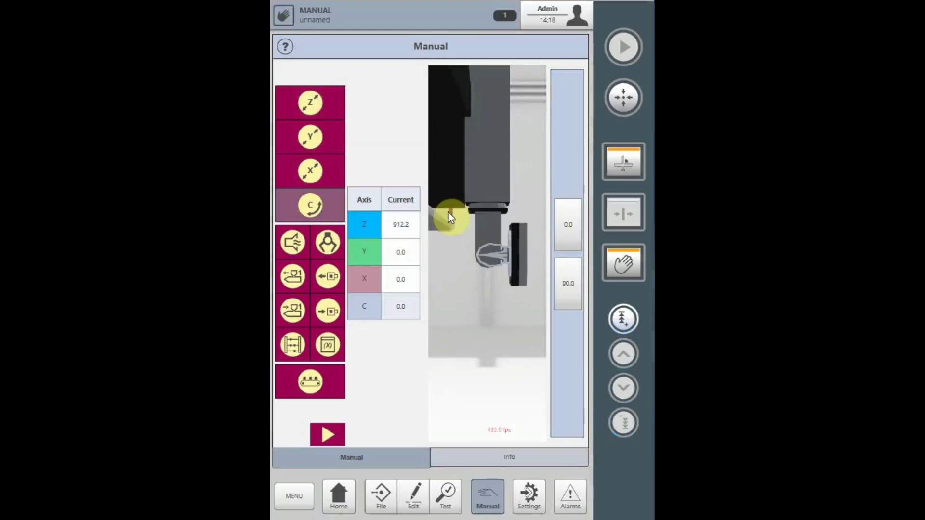
{"action": "left_click", "coordinate": [570, 284]}
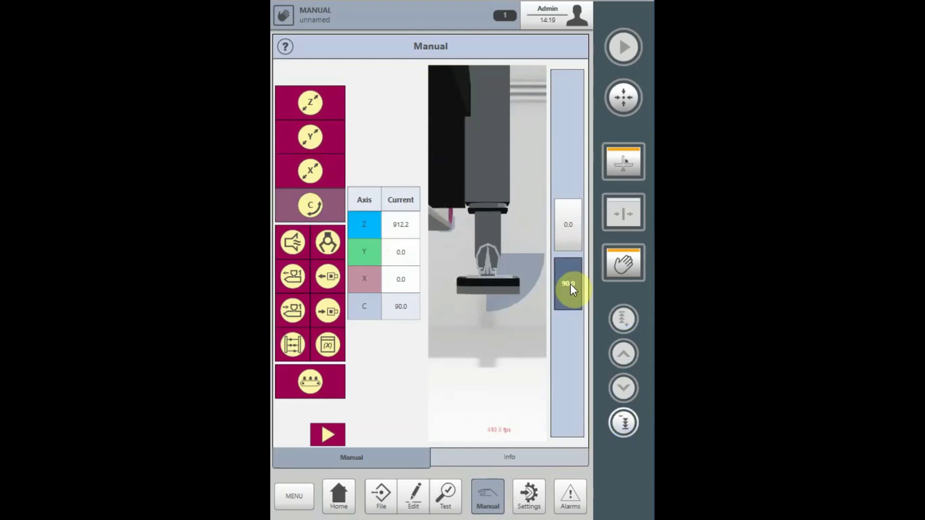
{"action": "left_click", "coordinate": [568, 227]}
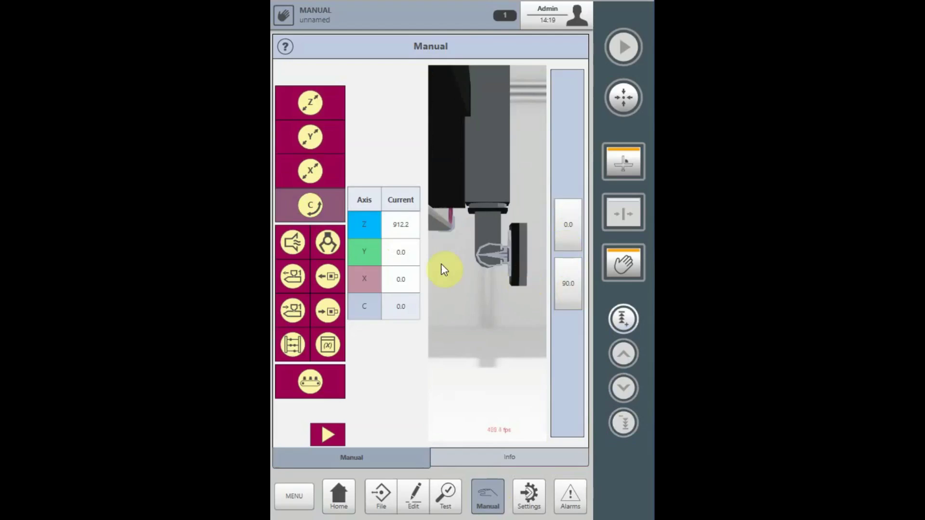
Switch Vacuum [001] on and off, then blow it out and stop the blow-out.
{"action": "left_click", "coordinate": [290, 244]}
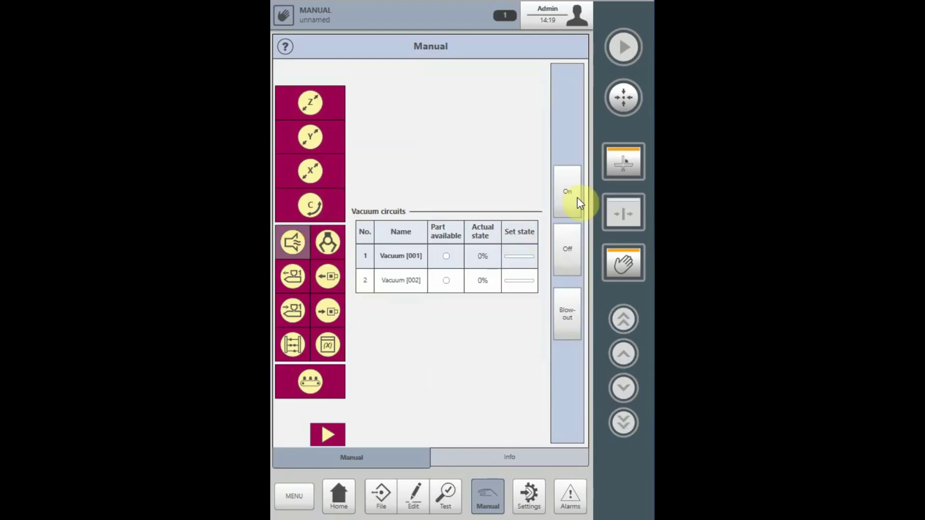
{"action": "left_click", "coordinate": [426, 280]}
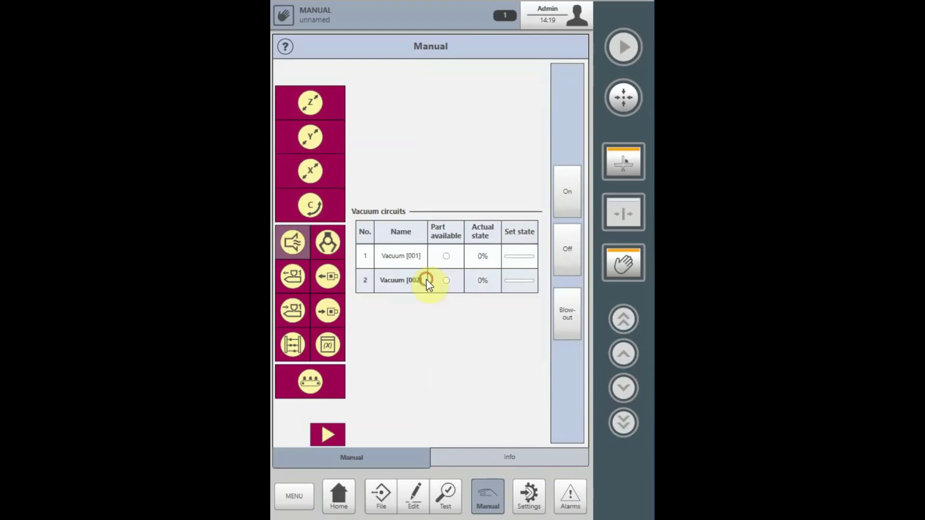
{"action": "left_click", "coordinate": [416, 257]}
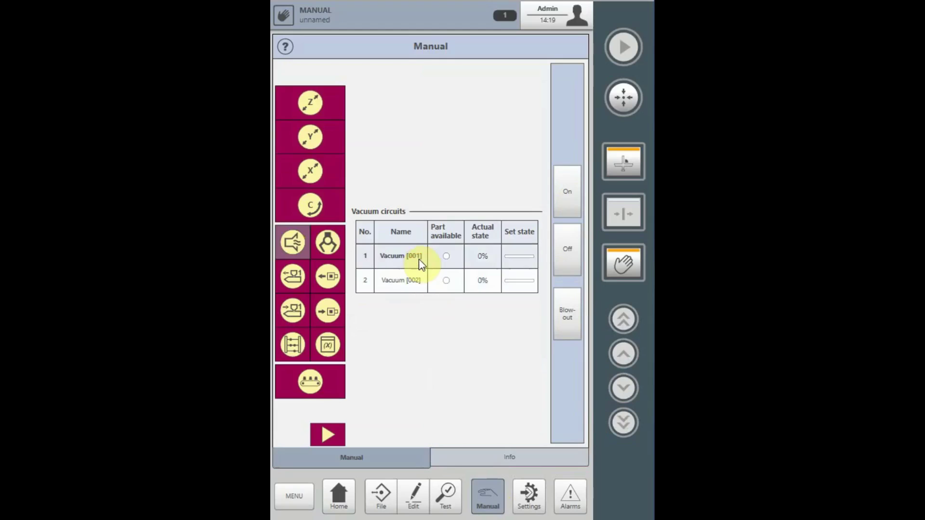
{"action": "left_click", "coordinate": [567, 205]}
{"action": "left_click", "coordinate": [567, 251]}
{"action": "left_click", "coordinate": [564, 313]}
{"action": "left_click", "coordinate": [576, 311]}
{"action": "left_click", "coordinate": [573, 258]}
Close Gripper [002] and open it again.
{"action": "left_click", "coordinate": [329, 242]}
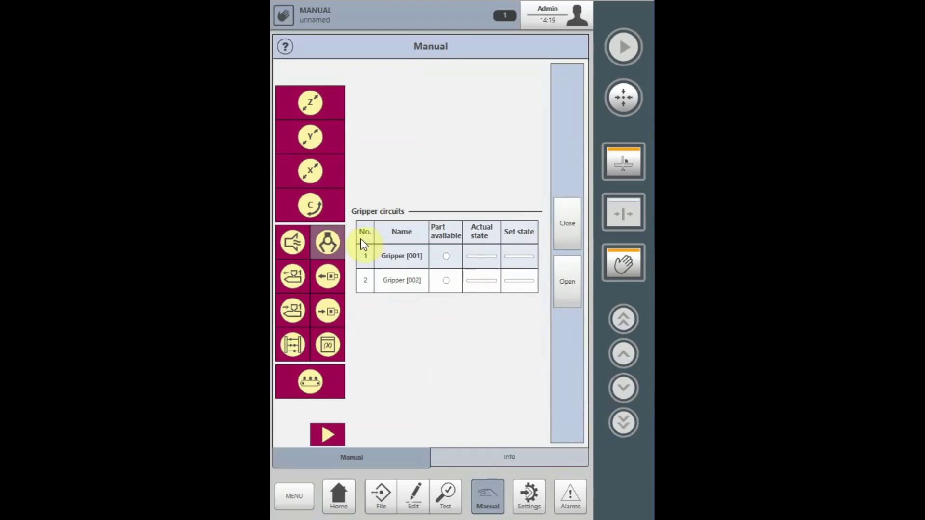
{"action": "left_click", "coordinate": [426, 280]}
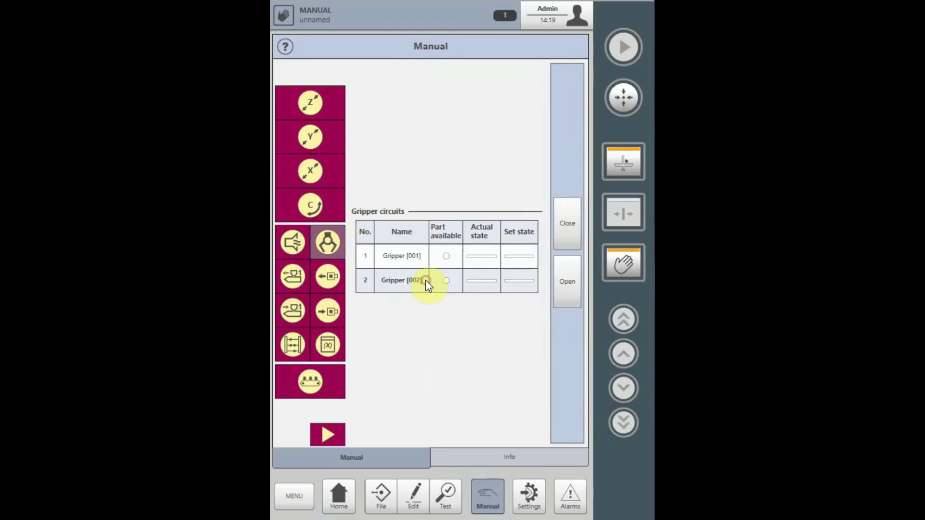
{"action": "left_click", "coordinate": [571, 221]}
{"action": "left_click", "coordinate": [569, 282]}
Toggle the ENABLE EJECTORS FORWARD IMM output off and back on, then show the IMM input states.
{"action": "left_click", "coordinate": [290, 284]}
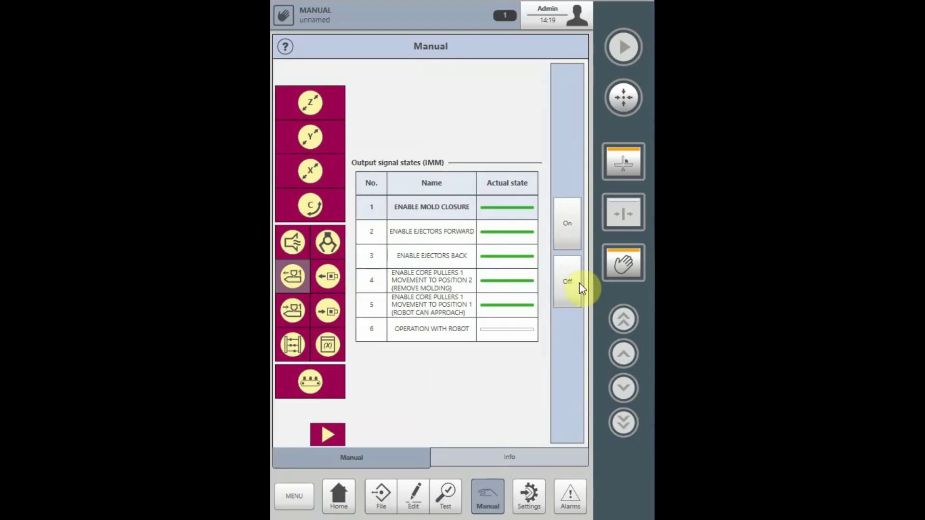
{"action": "left_click", "coordinate": [509, 235]}
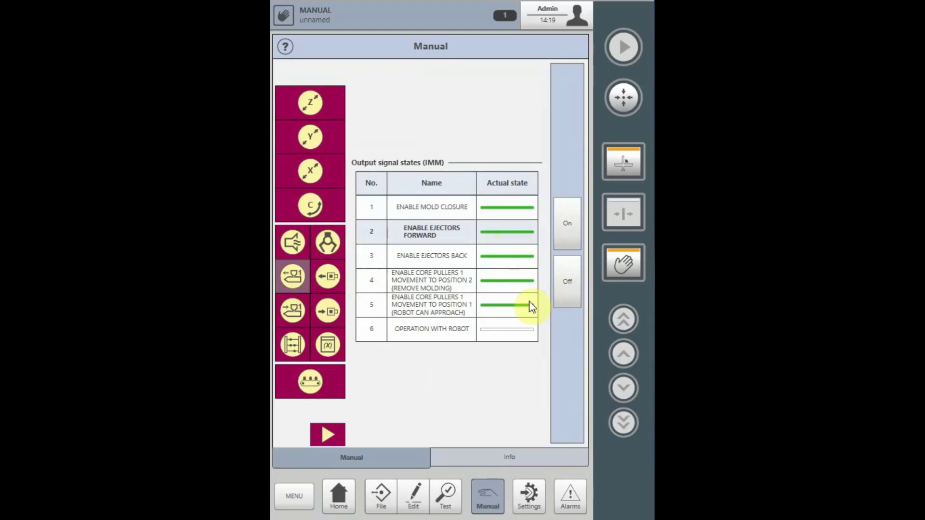
{"action": "left_click", "coordinate": [568, 289]}
{"action": "left_click", "coordinate": [568, 233]}
{"action": "left_click", "coordinate": [300, 309]}
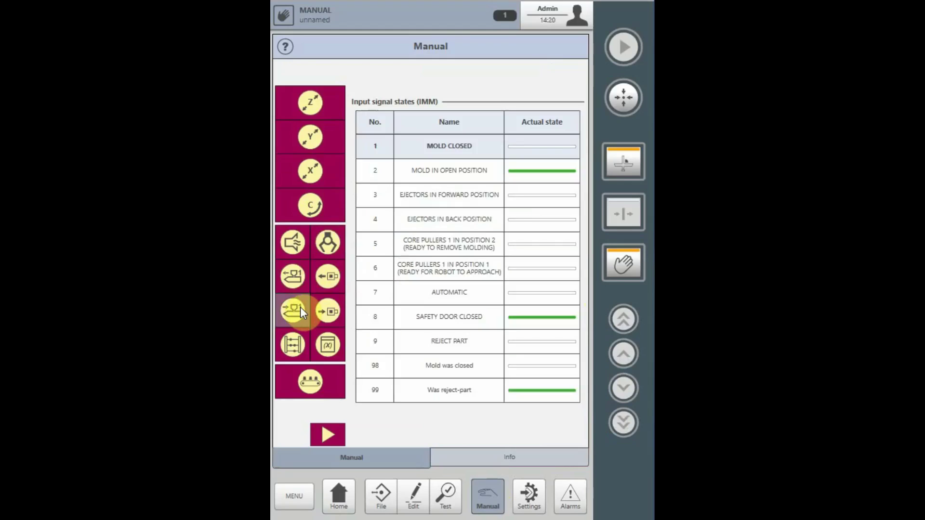
{"action": "left_click", "coordinate": [331, 279]}
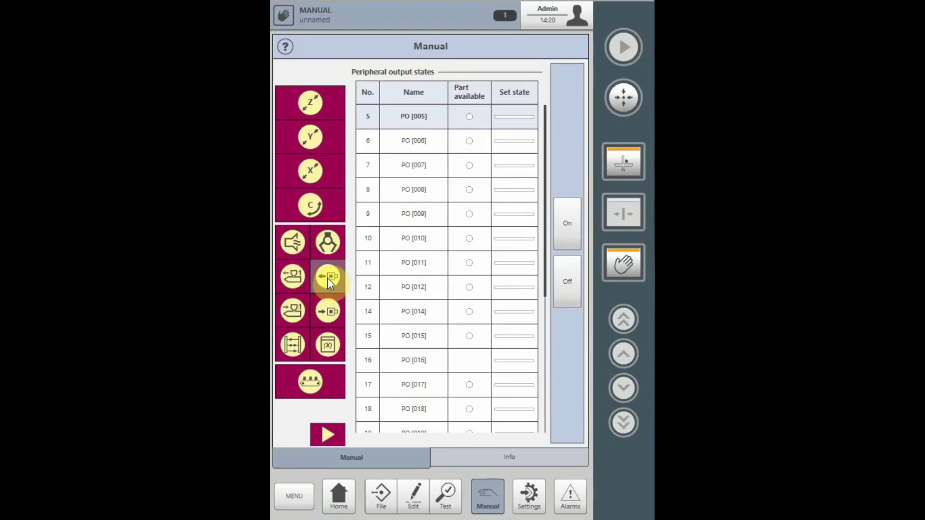
{"action": "left_click", "coordinate": [328, 311]}
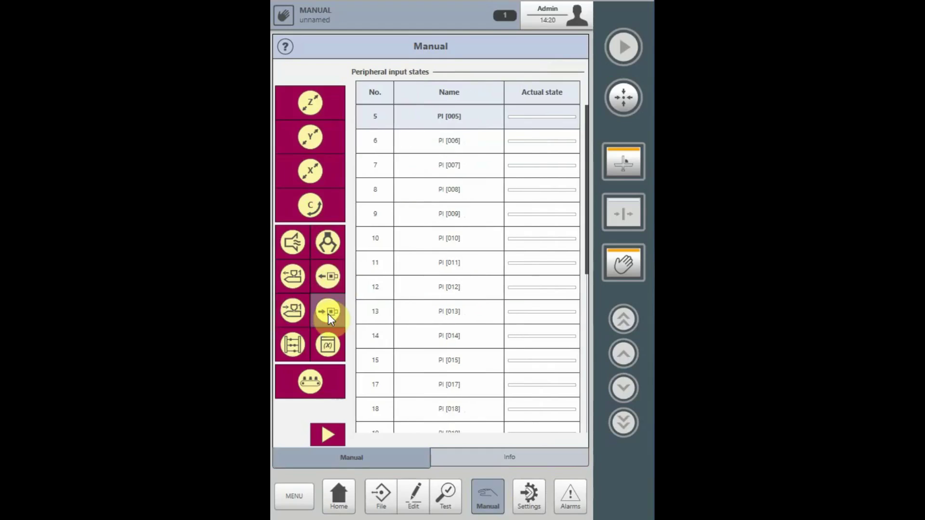
{"action": "left_click", "coordinate": [332, 276]}
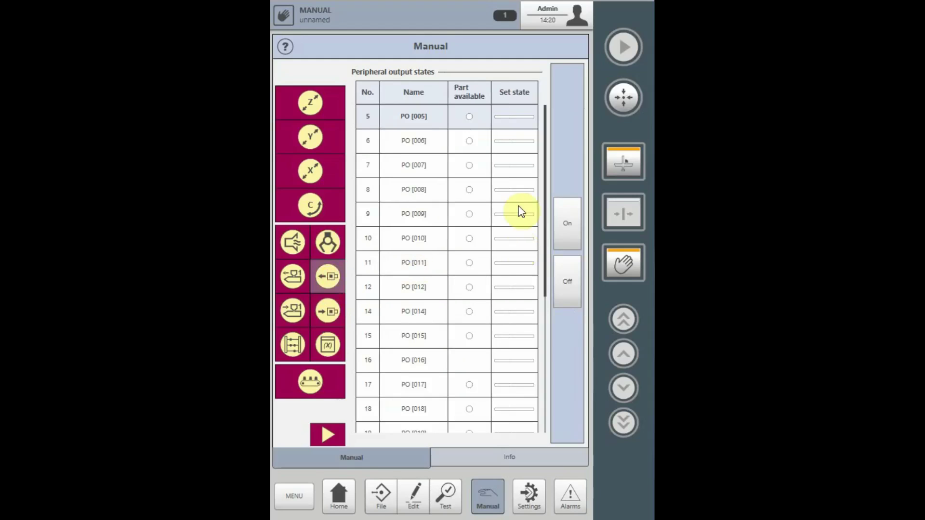
{"action": "left_click", "coordinate": [511, 187]}
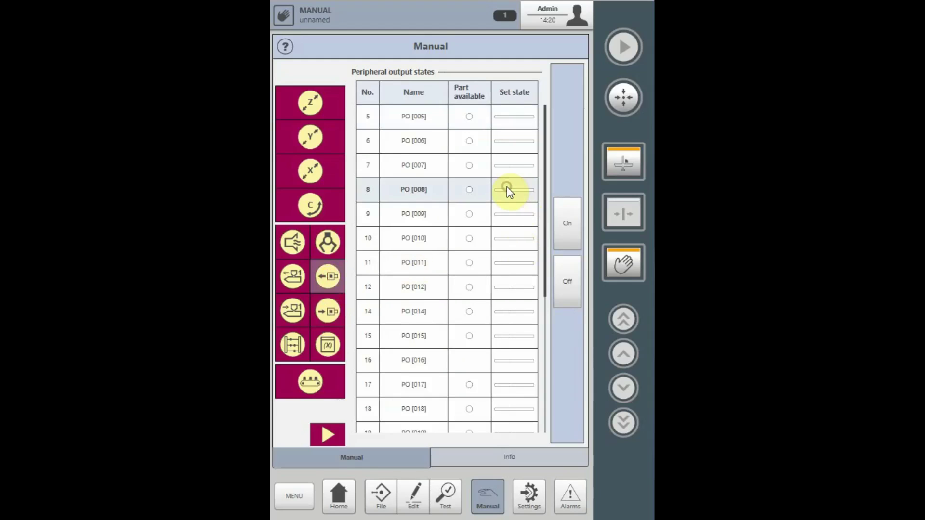
{"action": "left_click", "coordinate": [562, 225]}
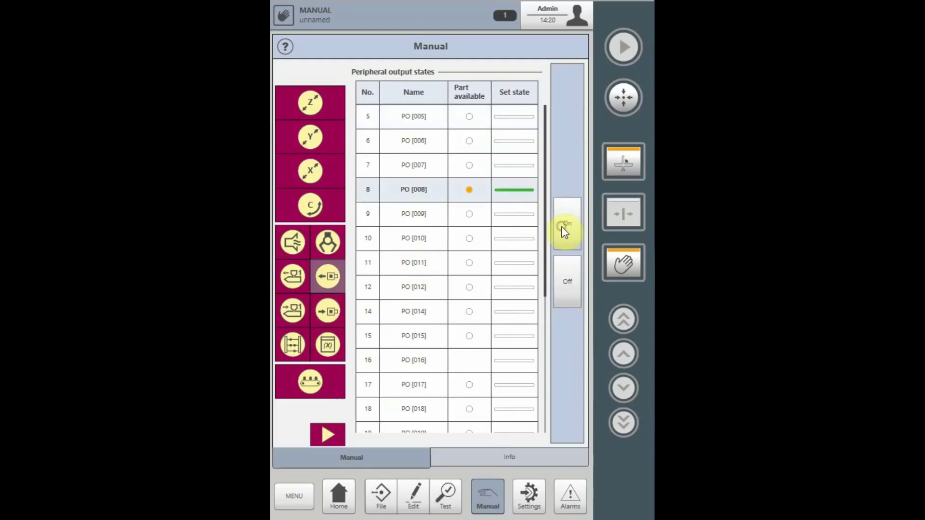
{"action": "left_click", "coordinate": [562, 279]}
Look over the counter values, then the variables, selecting NO_ECO.
{"action": "left_click", "coordinate": [293, 344]}
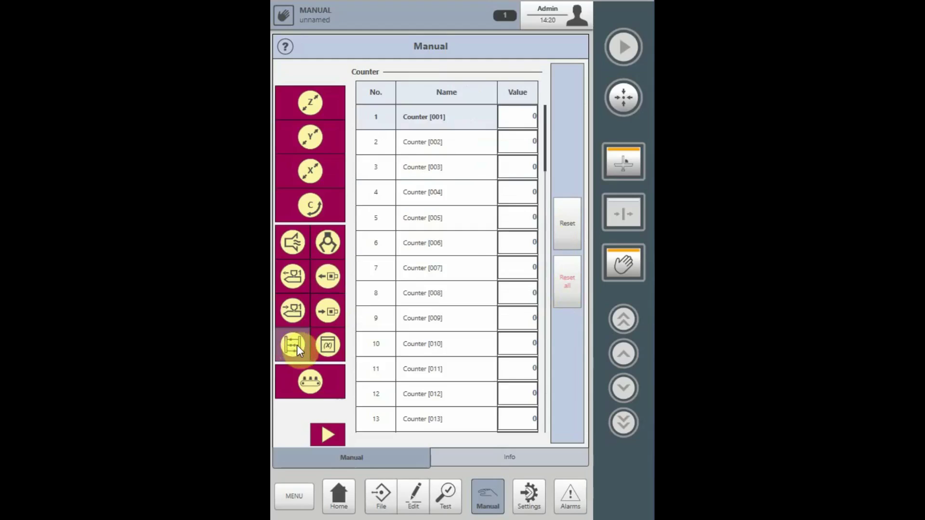
{"action": "left_click", "coordinate": [328, 348]}
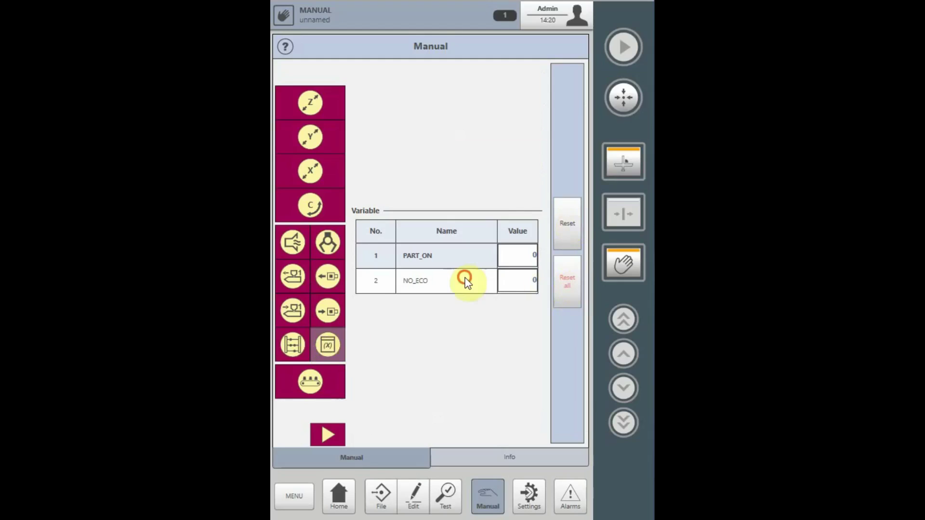
{"action": "left_click", "coordinate": [495, 279]}
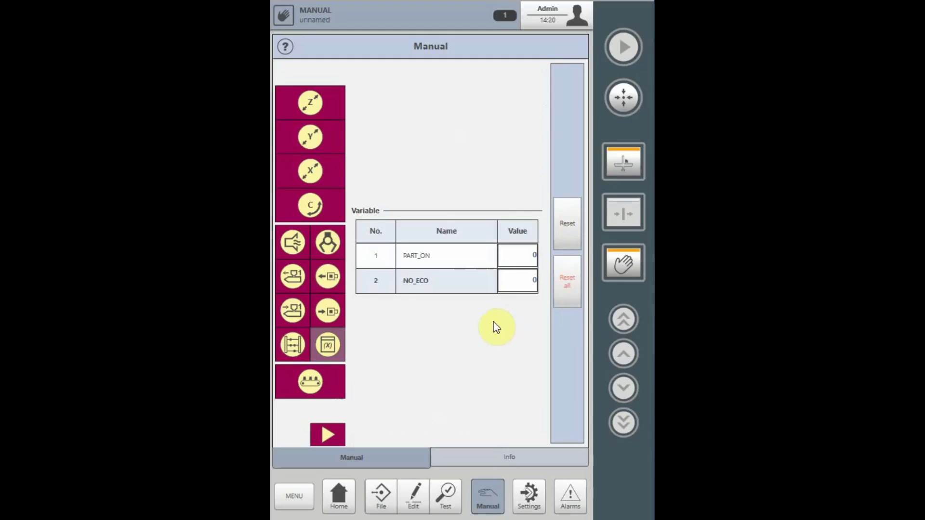
Return to the counters and reset Counter [004] to zero.
{"action": "left_click", "coordinate": [301, 346]}
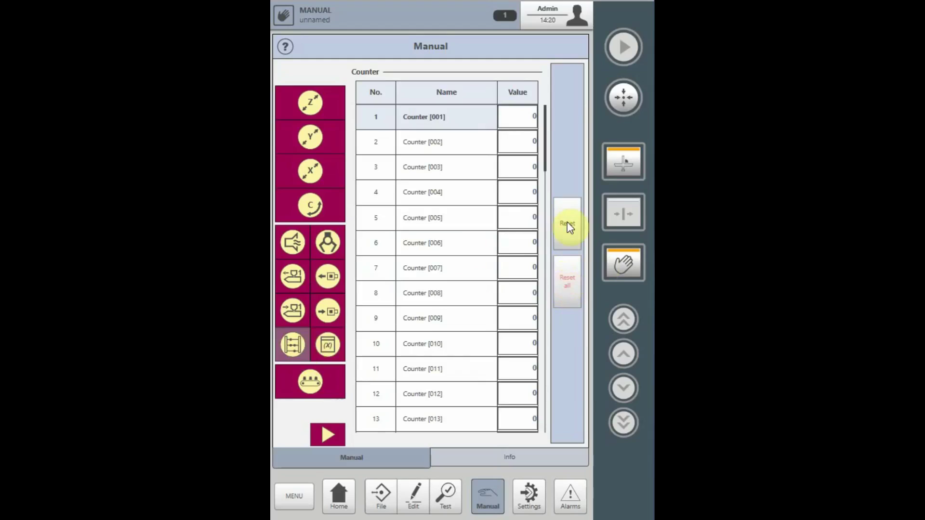
{"action": "left_click", "coordinate": [478, 193]}
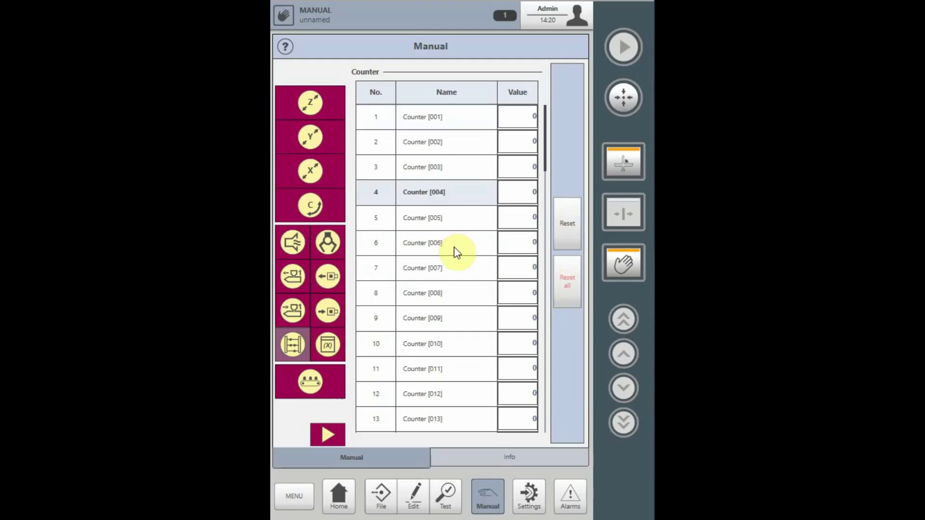
{"action": "left_click", "coordinate": [571, 233]}
Switch Conveyor [001] on and then off, and page to the next manual functions.
{"action": "left_click", "coordinate": [337, 375]}
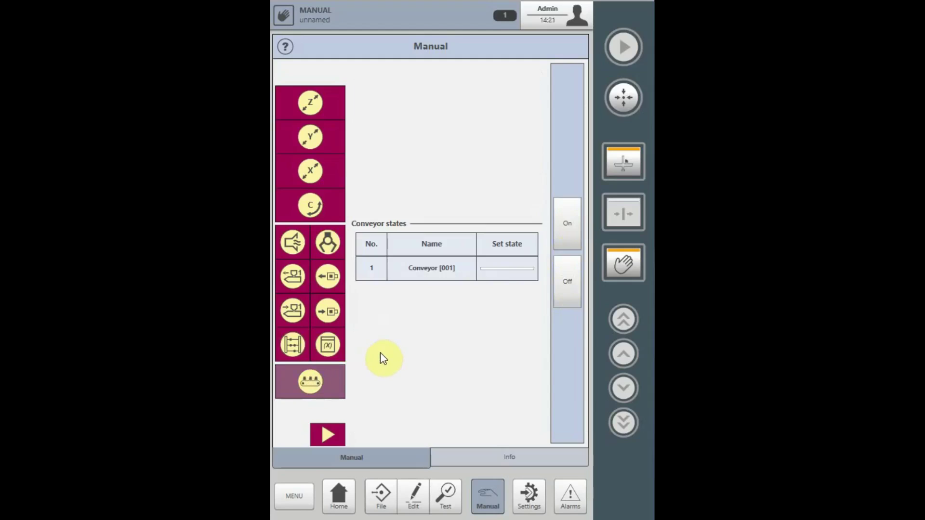
{"action": "left_click", "coordinate": [565, 223]}
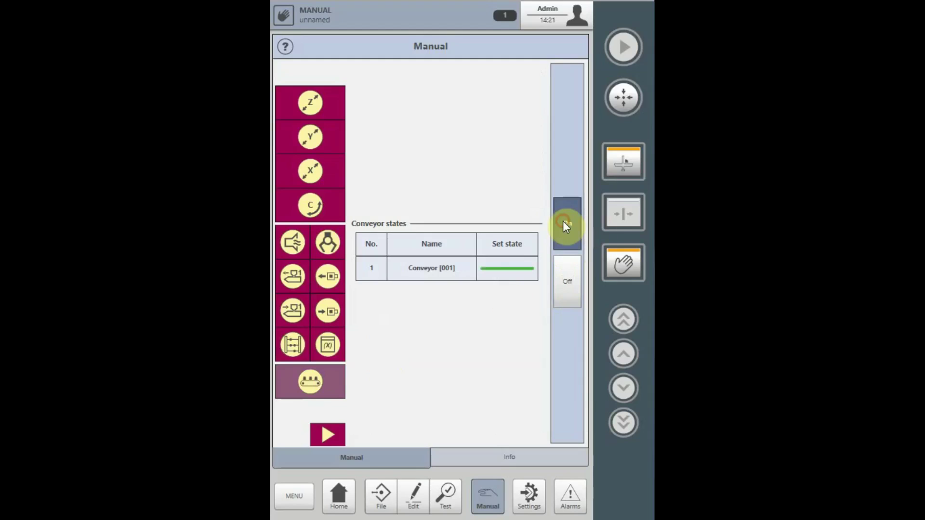
{"action": "left_click", "coordinate": [568, 289]}
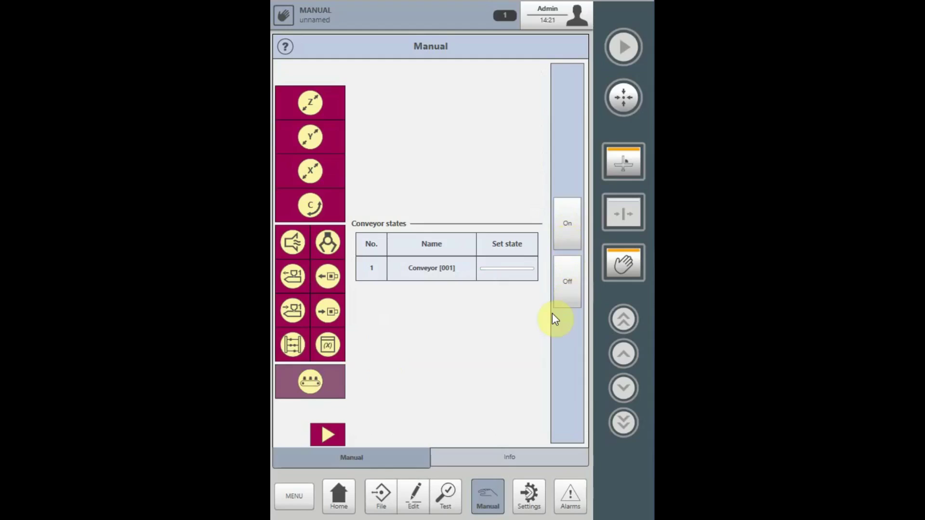
{"action": "left_click", "coordinate": [330, 435]}
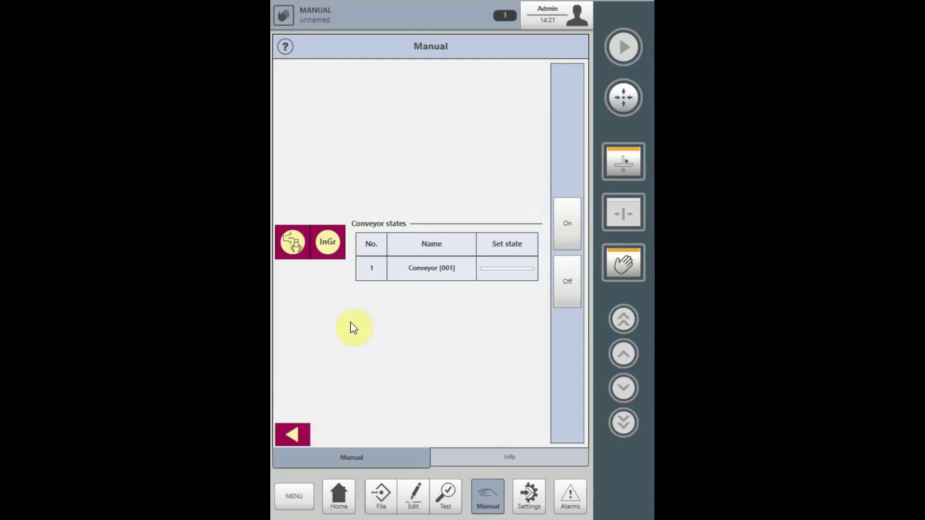
Toggle the handling groups, including Part conveyor group [001], on and off twice, then open the mold safety input group details.
{"action": "left_click", "coordinate": [294, 241]}
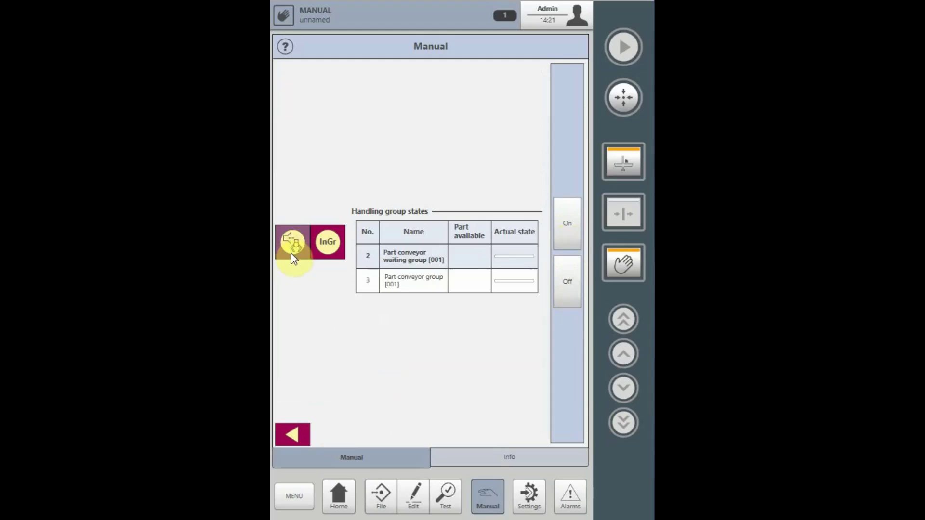
{"action": "left_click", "coordinate": [568, 235]}
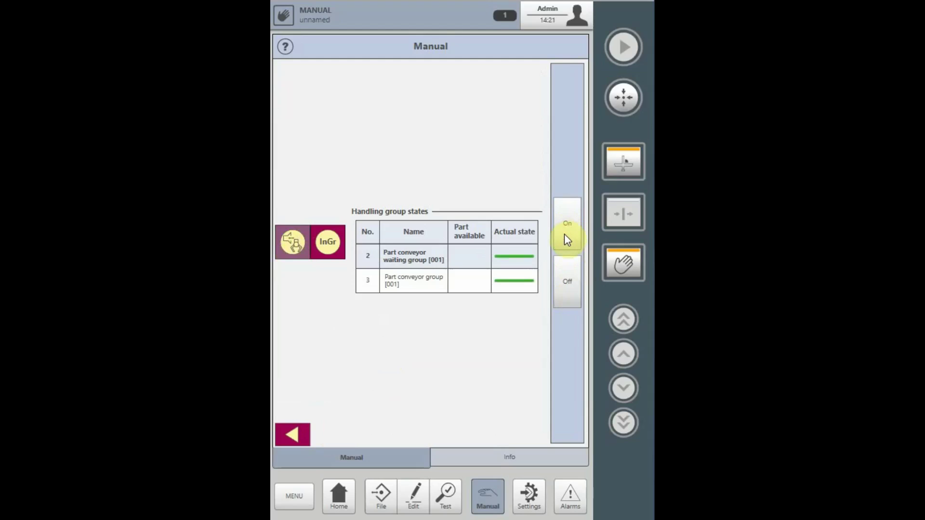
{"action": "left_click", "coordinate": [565, 285]}
{"action": "left_click", "coordinate": [425, 275]}
{"action": "left_click", "coordinate": [567, 232]}
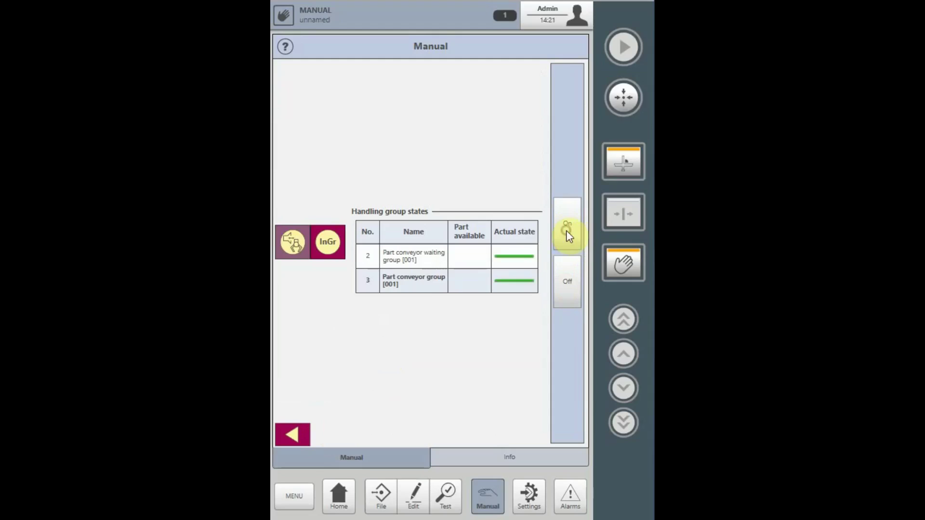
{"action": "left_click", "coordinate": [571, 276]}
{"action": "left_click", "coordinate": [343, 239]}
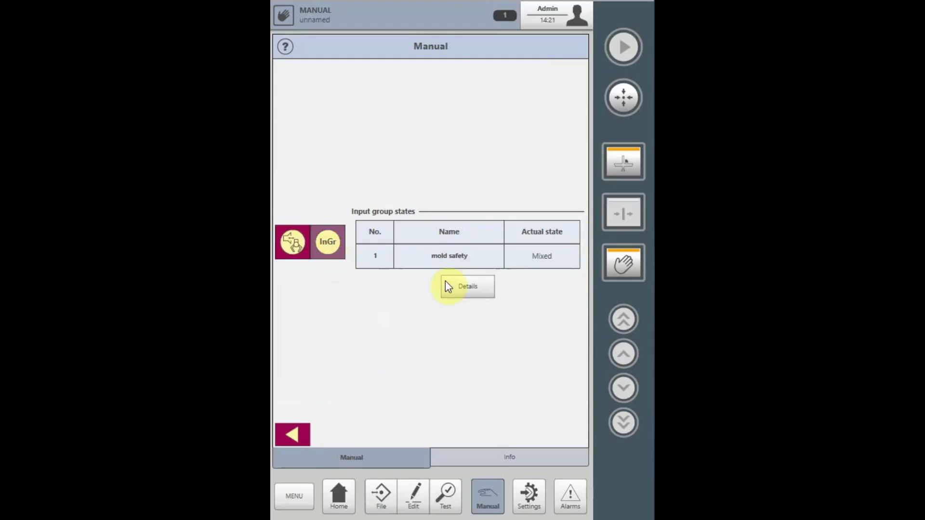
{"action": "left_click", "coordinate": [482, 285]}
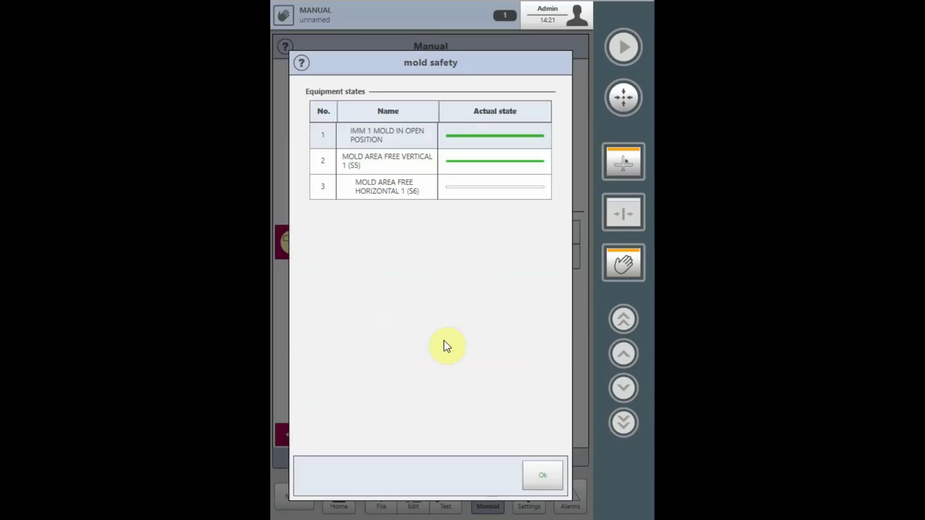